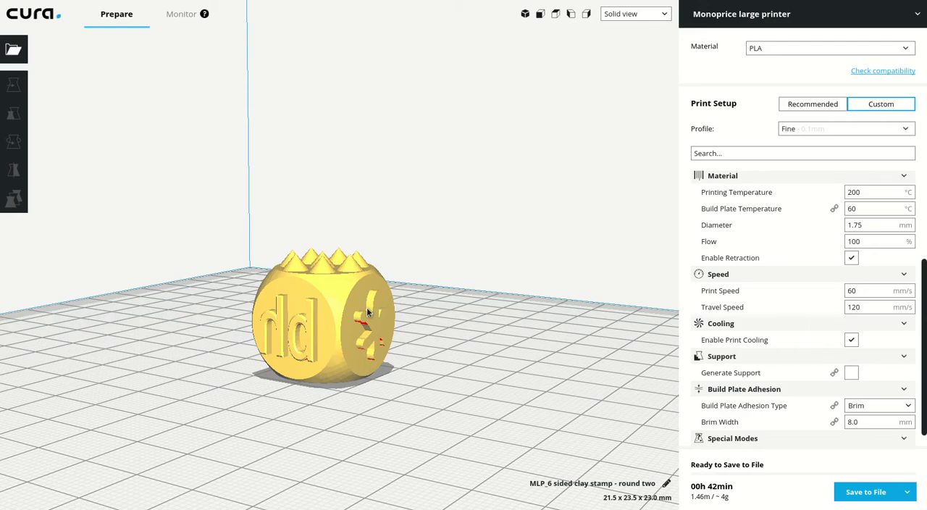
# Select Monoprice large printer as the printer and PLA as the material.
pyautogui.moveTo(412, 371); pyautogui.dragTo(424, 393, button='right')
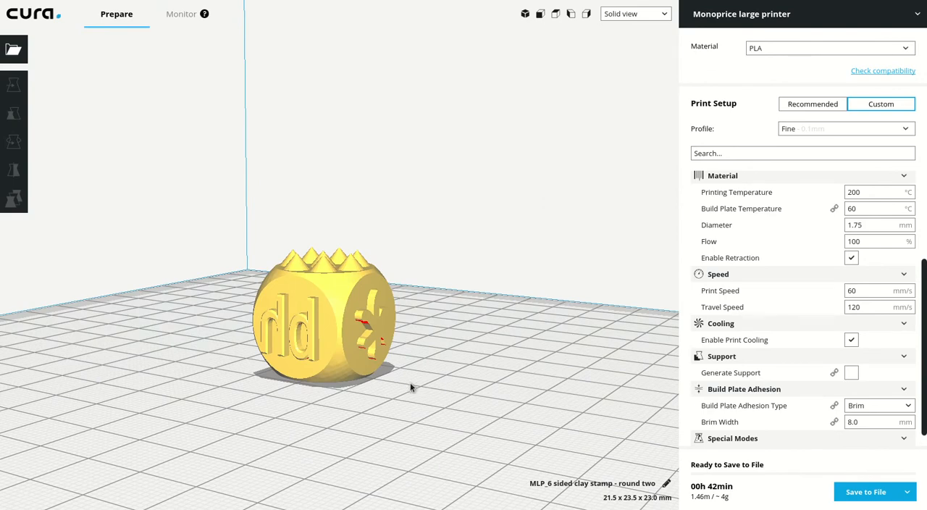
pyautogui.moveTo(431, 389); pyautogui.dragTo(495, 377, button='right')
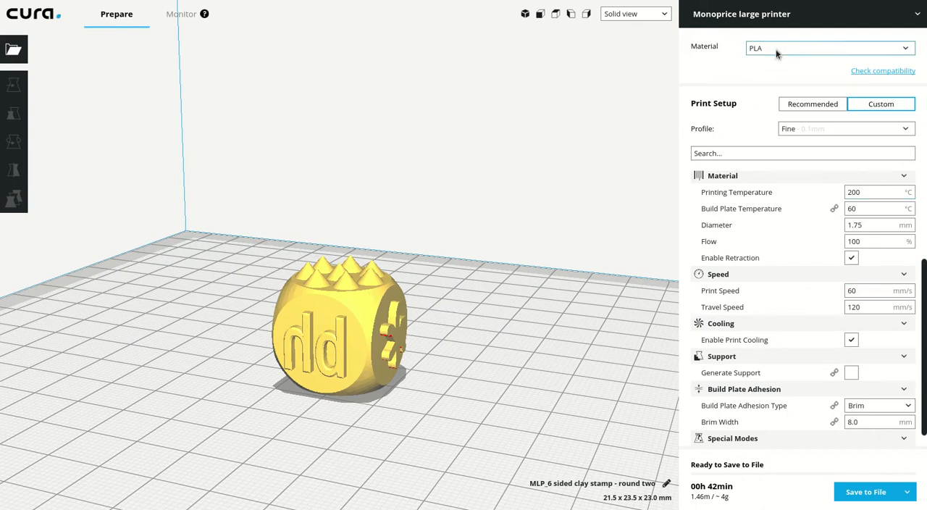
pyautogui.scroll(4, 797, 289)
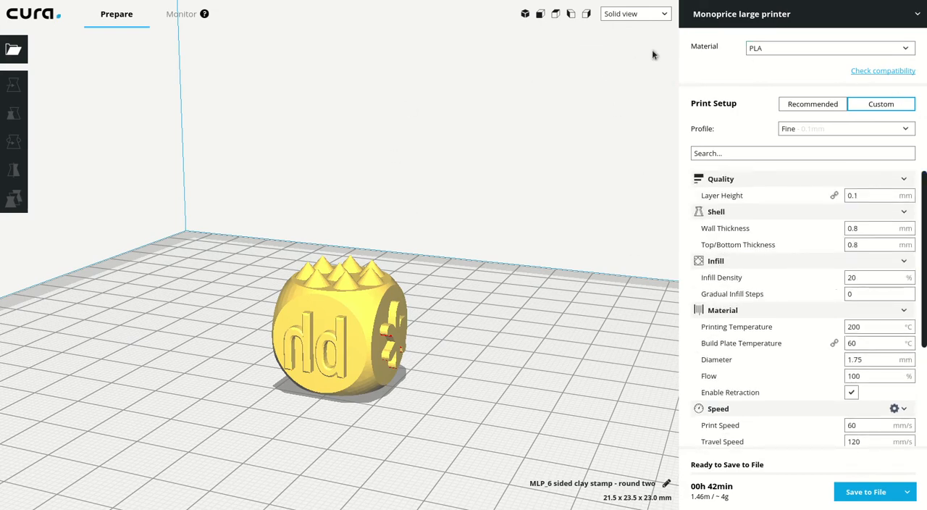
pyautogui.click(787, 15)
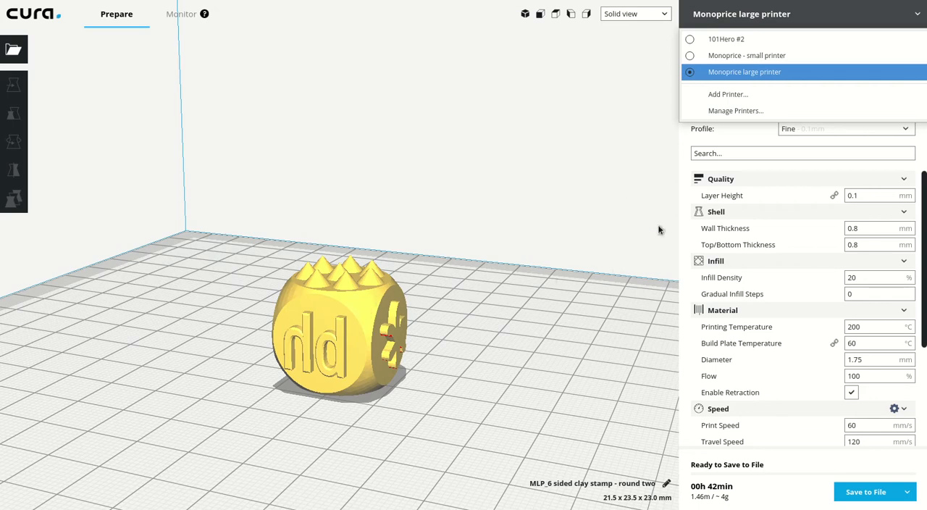
pyautogui.click(729, 73)
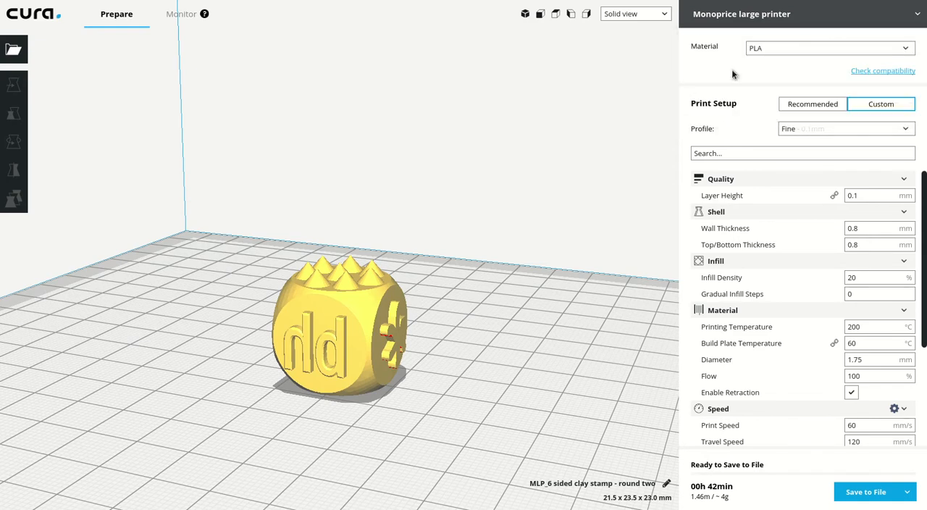
pyautogui.click(768, 48)
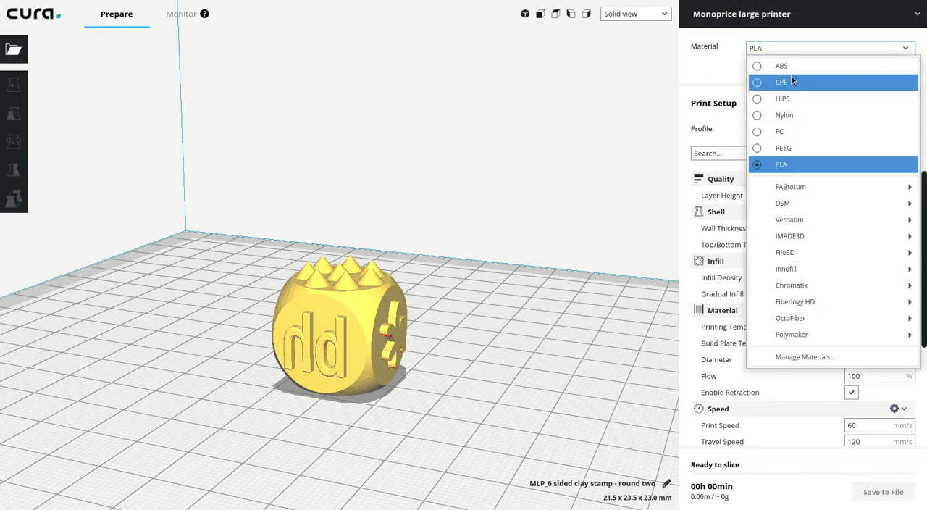
pyautogui.click(789, 164)
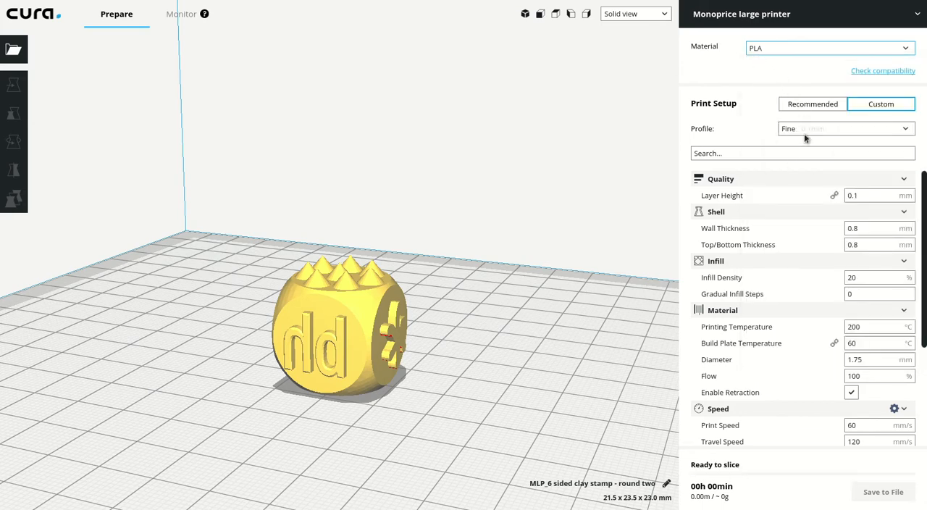
# Choose the Fine - 0.1mm print profile.
pyautogui.click(905, 131)
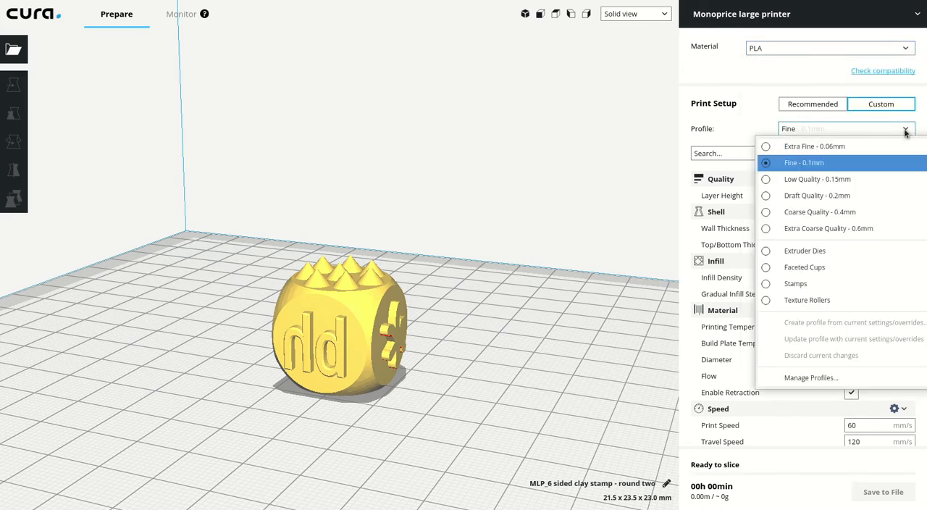
pyautogui.click(801, 164)
pyautogui.click(806, 129)
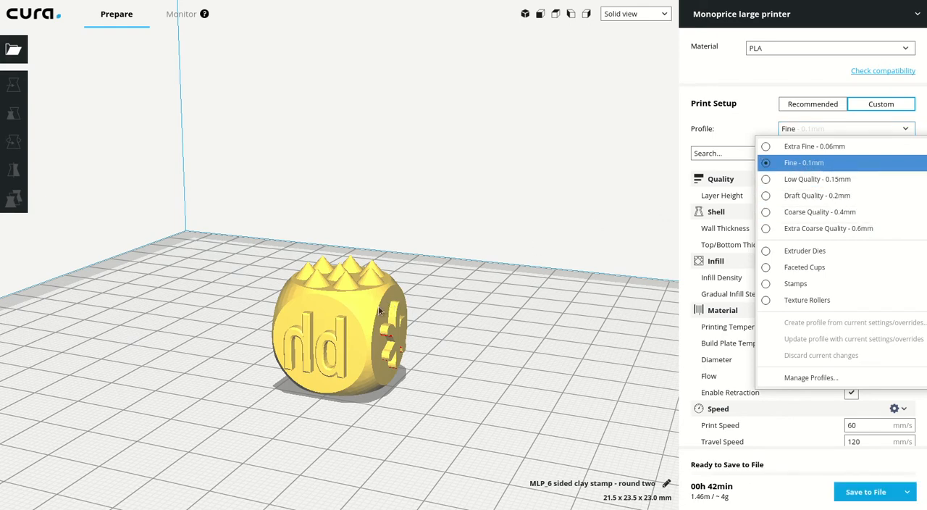
pyautogui.click(811, 165)
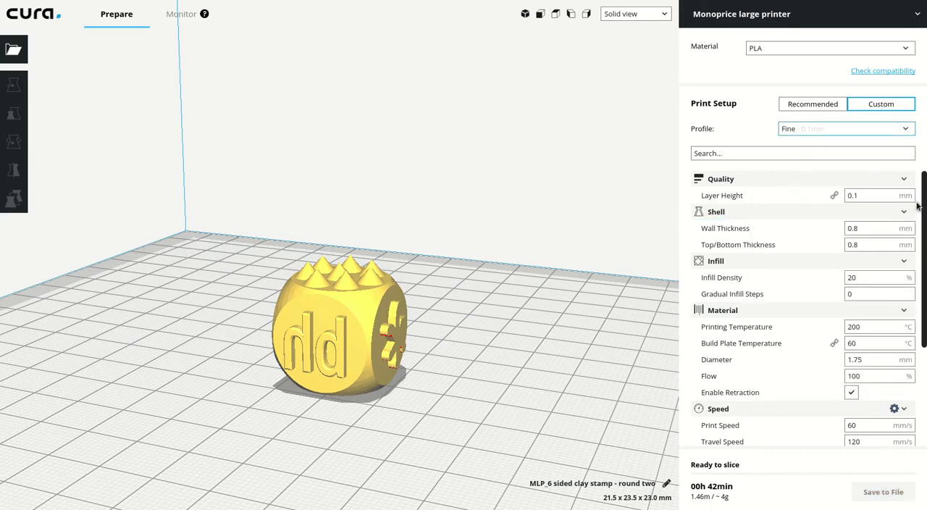
pyautogui.moveTo(925, 212); pyautogui.dragTo(925, 238)
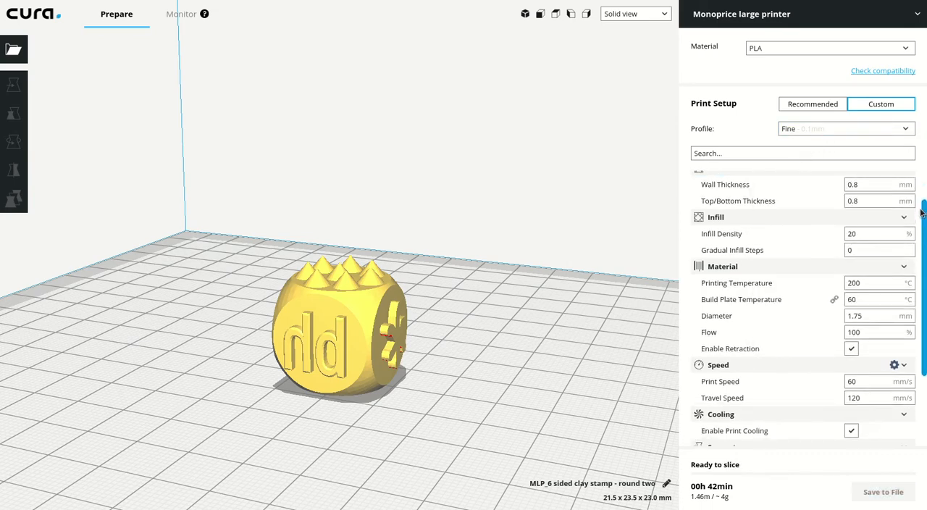
pyautogui.scroll(2, 875, 221)
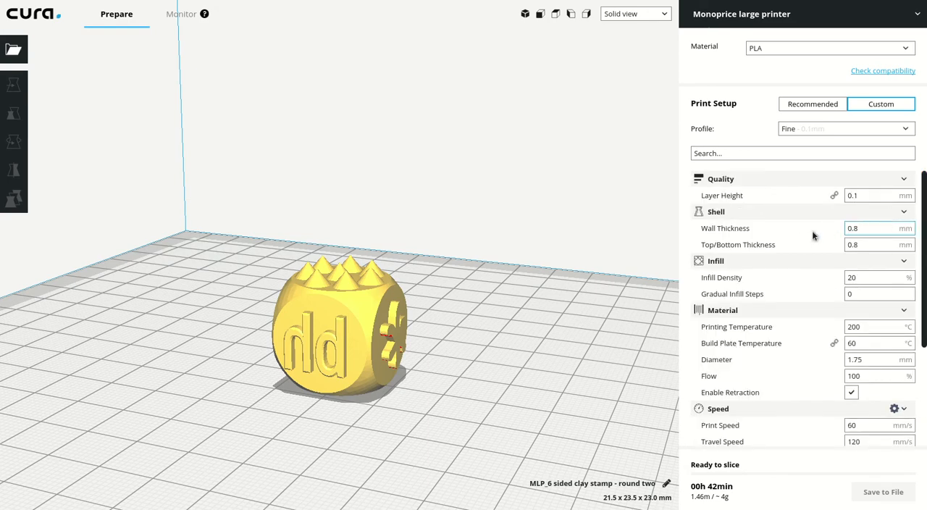
# Set the infill density to 50% and check the estimated print time.
pyautogui.moveTo(861, 199)
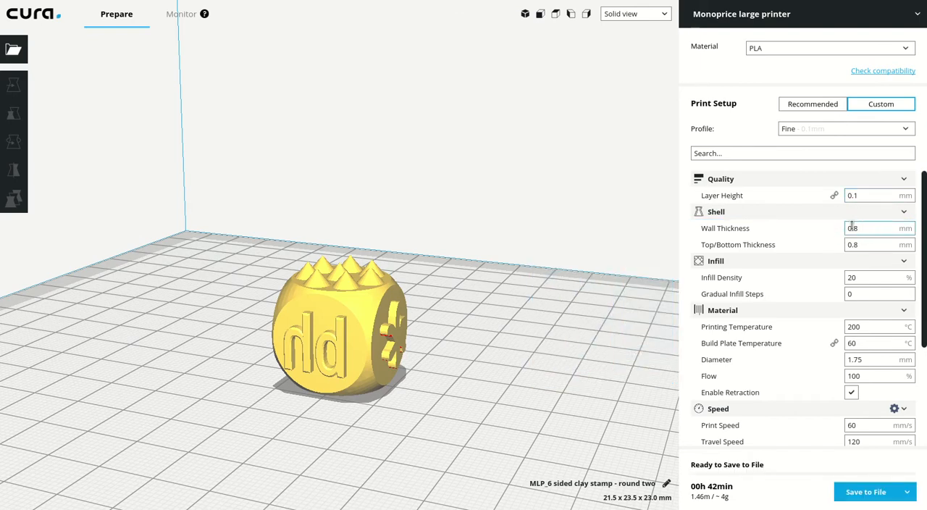
pyautogui.moveTo(865, 228)
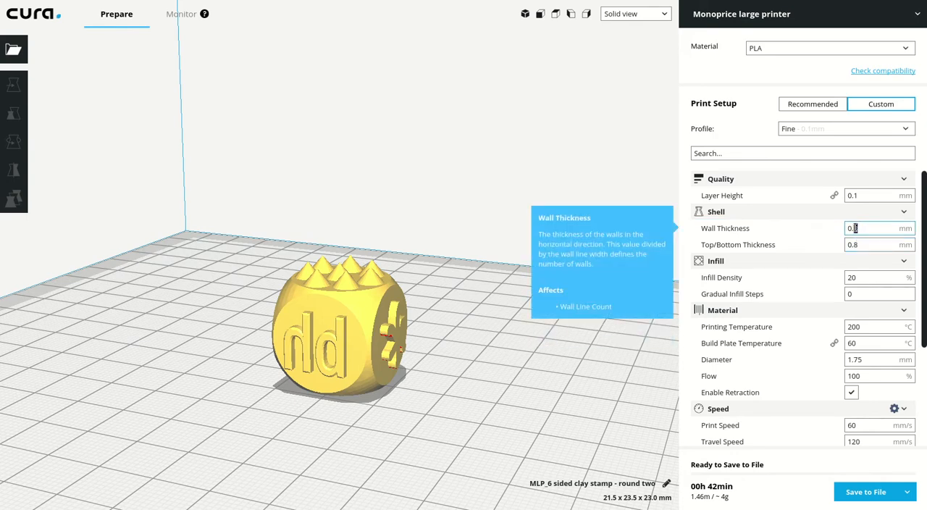
pyautogui.moveTo(926, 242); pyautogui.dragTo(926, 255)
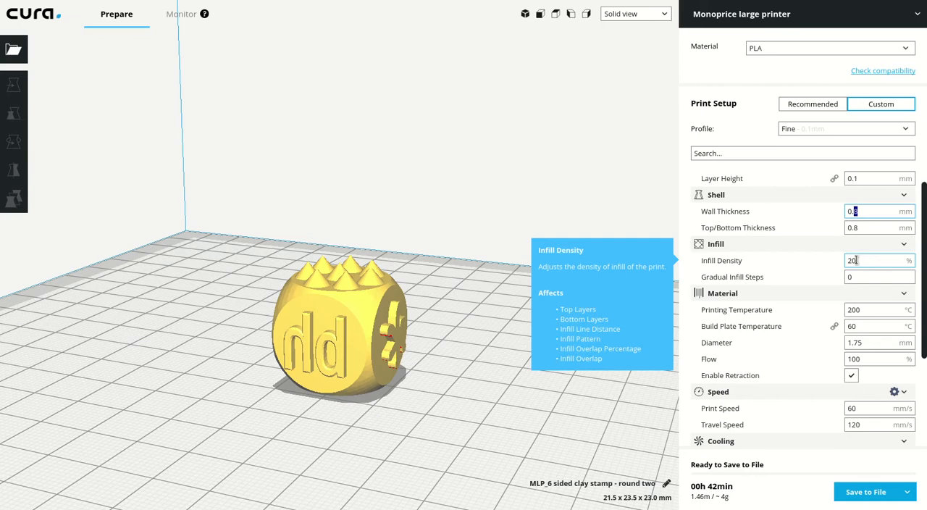
pyautogui.moveTo(856, 260); pyautogui.dragTo(852, 261)
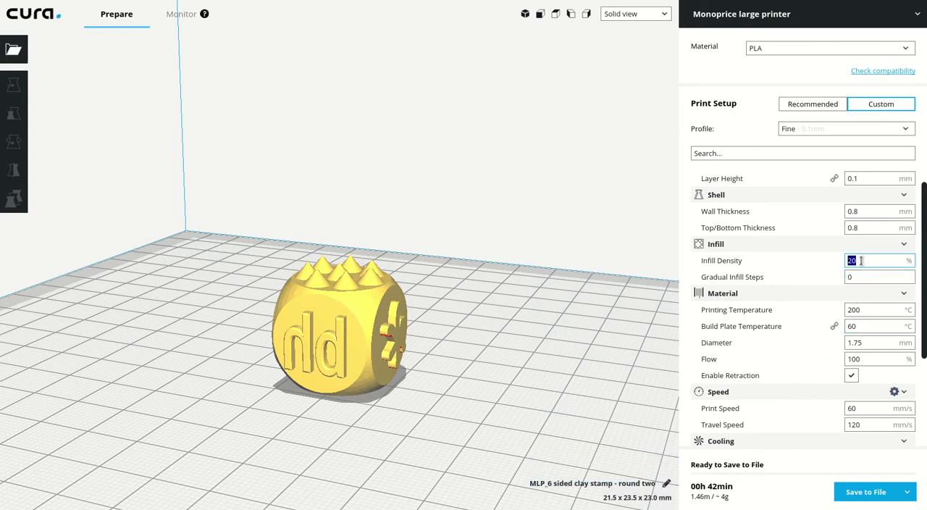
pyautogui.moveTo(843, 263)
pyautogui.write('50')
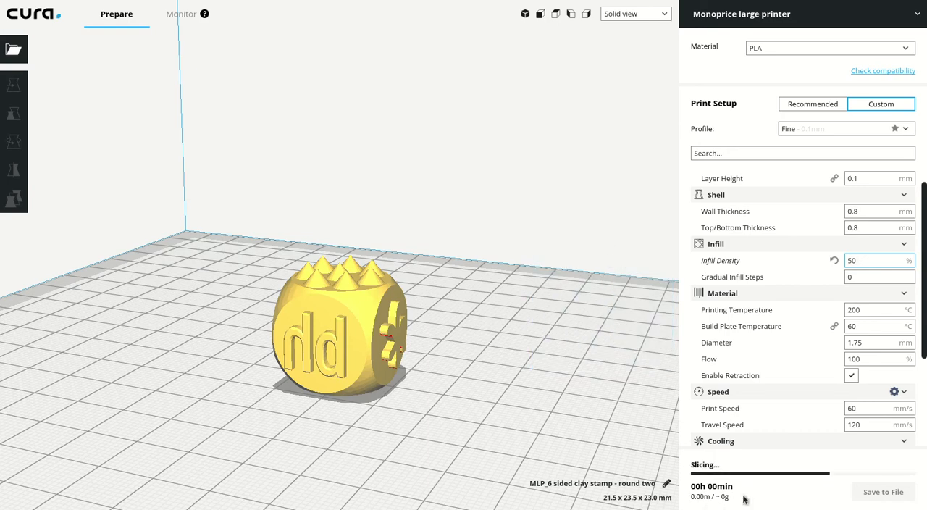
pyautogui.moveTo(717, 496)
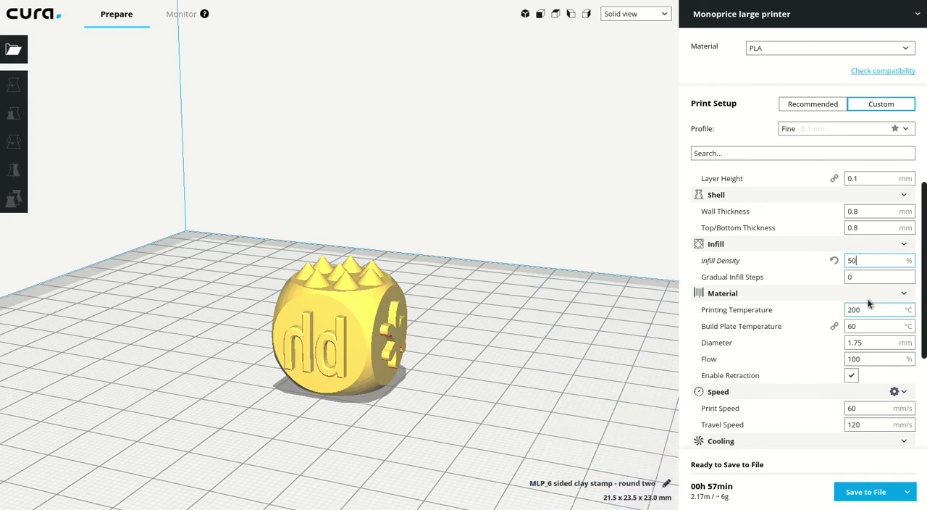
# Set the infill density back to 20%.
pyautogui.click(864, 260)
pyautogui.moveTo(720, 491)
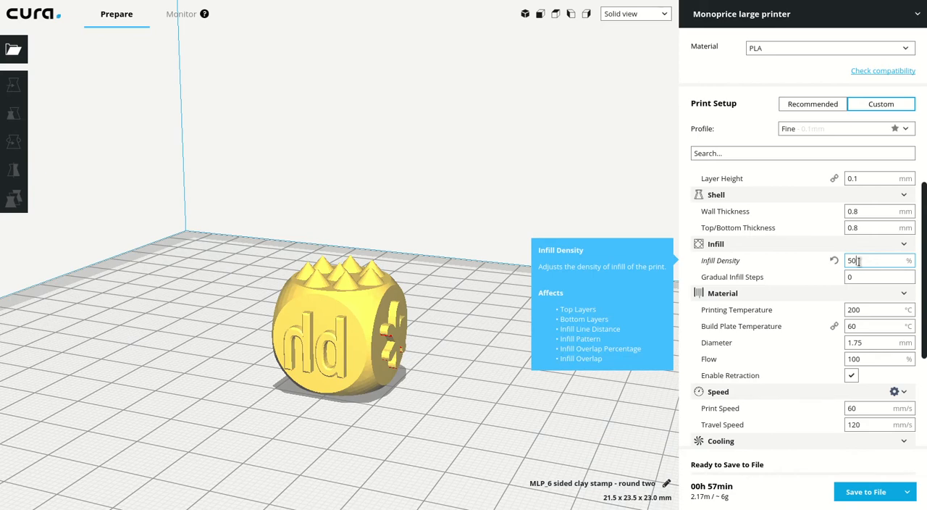
pyautogui.moveTo(859, 262); pyautogui.dragTo(845, 261)
pyautogui.write('20')
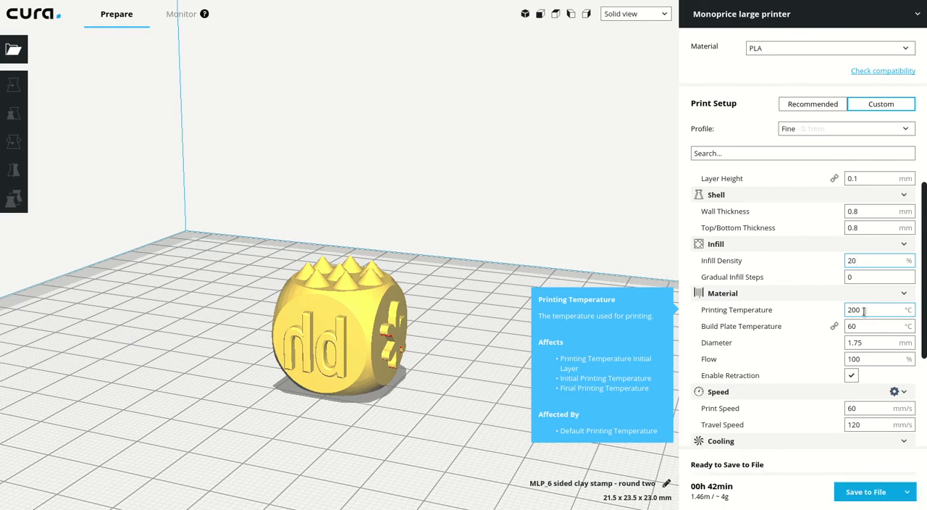
# Set the build plate temperature to 50 °C.
pyautogui.moveTo(857, 326); pyautogui.dragTo(847, 327)
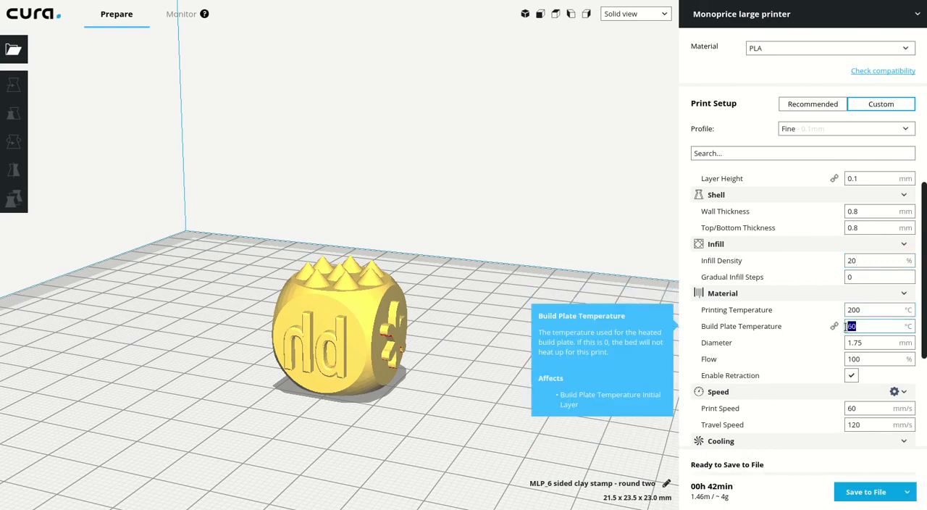
pyautogui.write('50')
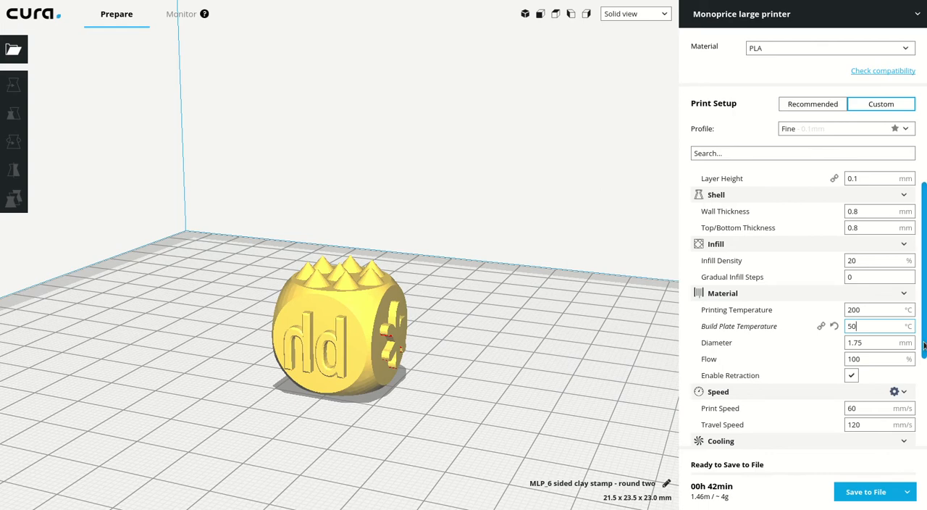
# Enable support generation and inspect the overhanging areas on the sides and underside of the clay stamp.
pyautogui.scroll(-3, 863, 314)
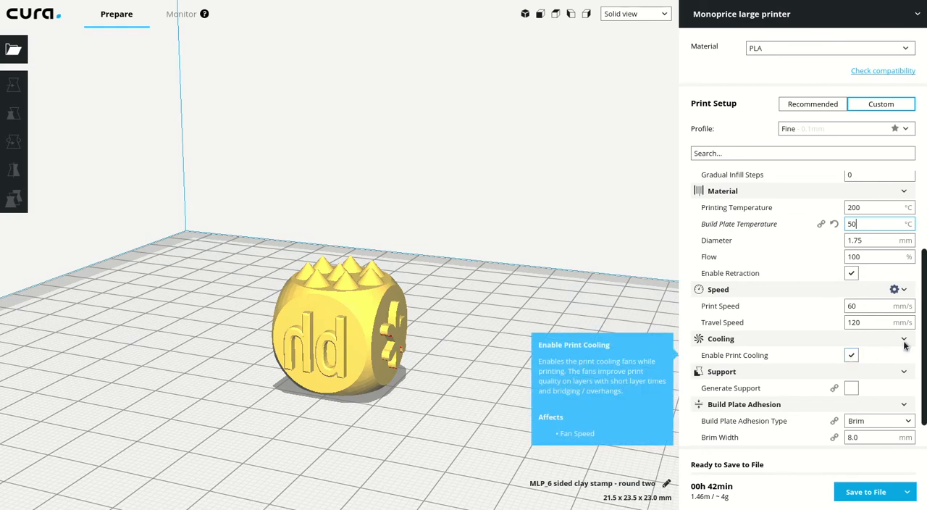
pyautogui.scroll(-1, 906, 384)
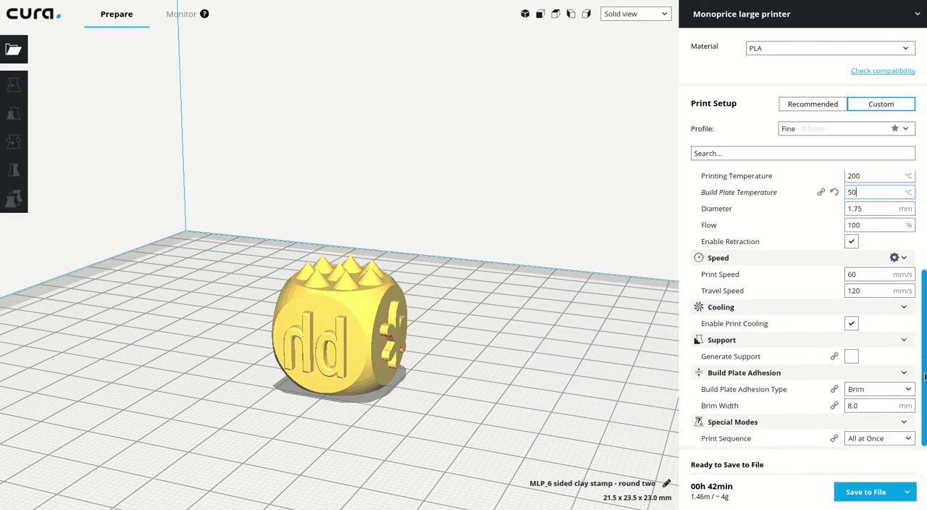
pyautogui.click(852, 358)
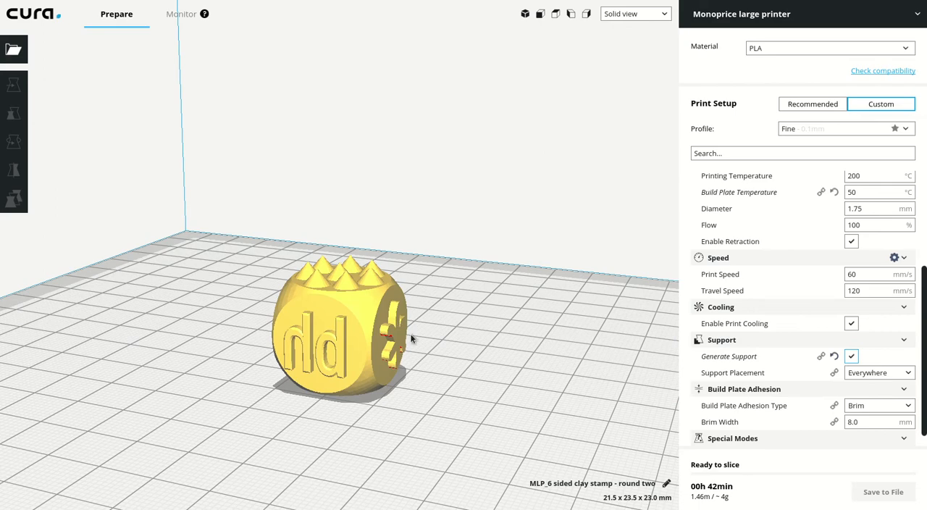
pyautogui.moveTo(441, 388); pyautogui.dragTo(396, 373, button='right')
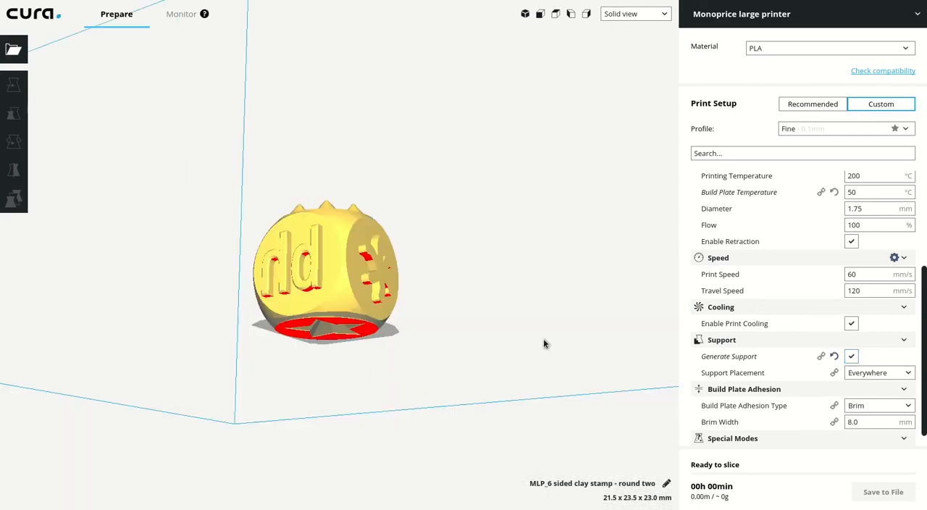
pyautogui.moveTo(544, 338); pyautogui.dragTo(666, 378, button='right')
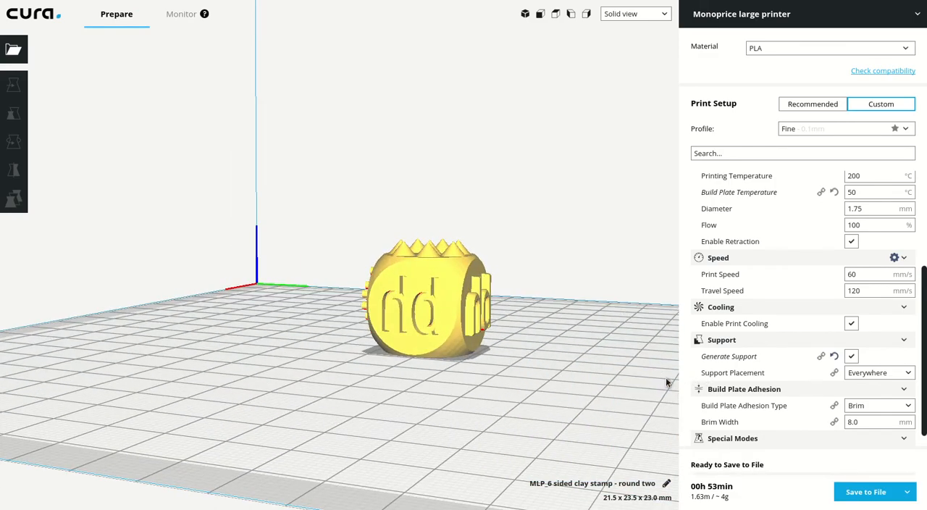
pyautogui.moveTo(417, 330); pyautogui.dragTo(370, 337, button='right')
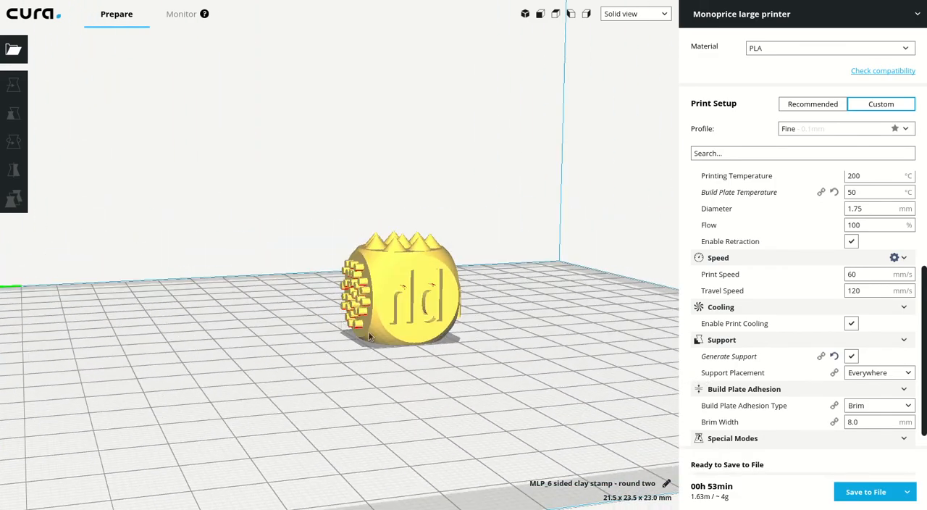
pyautogui.scroll(3, 360, 329)
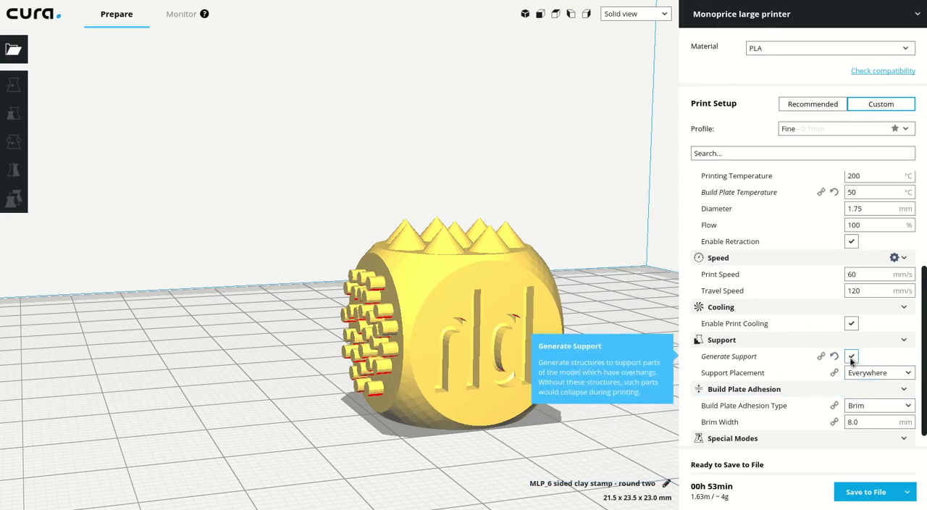
# Choose Everywhere as the support placement.
pyautogui.click(867, 374)
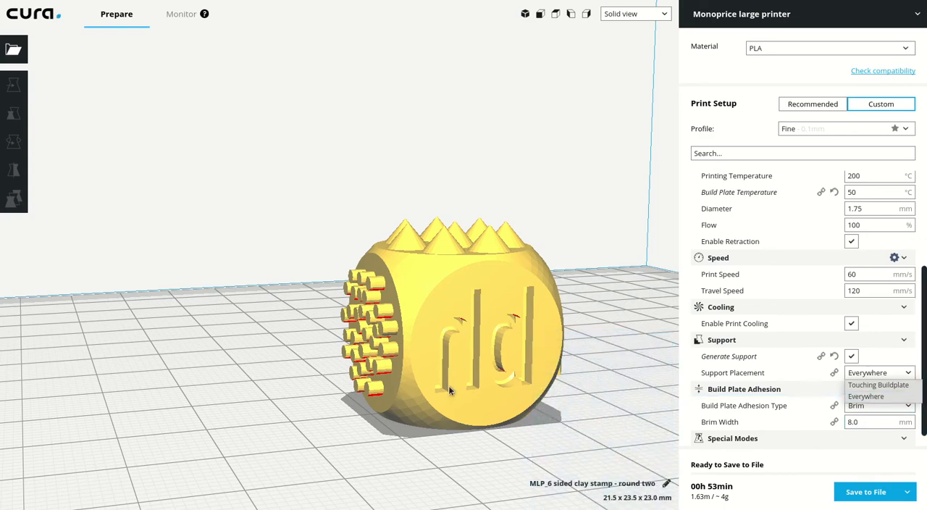
pyautogui.click(925, 372)
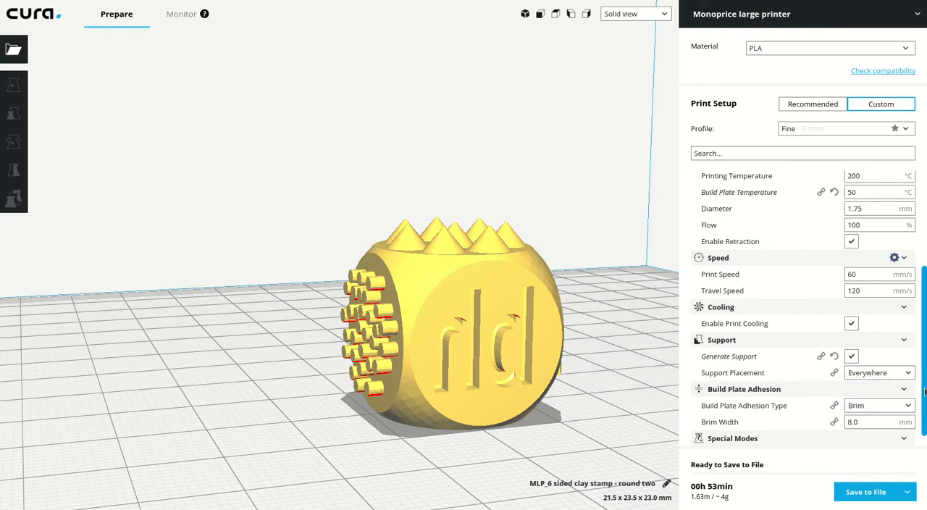
pyautogui.scroll(-1, 926, 392)
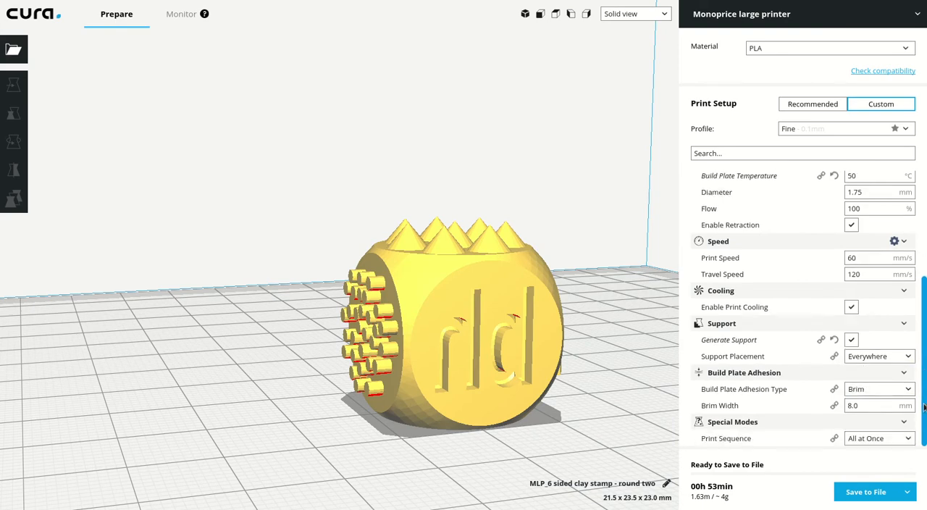
pyautogui.click(876, 356)
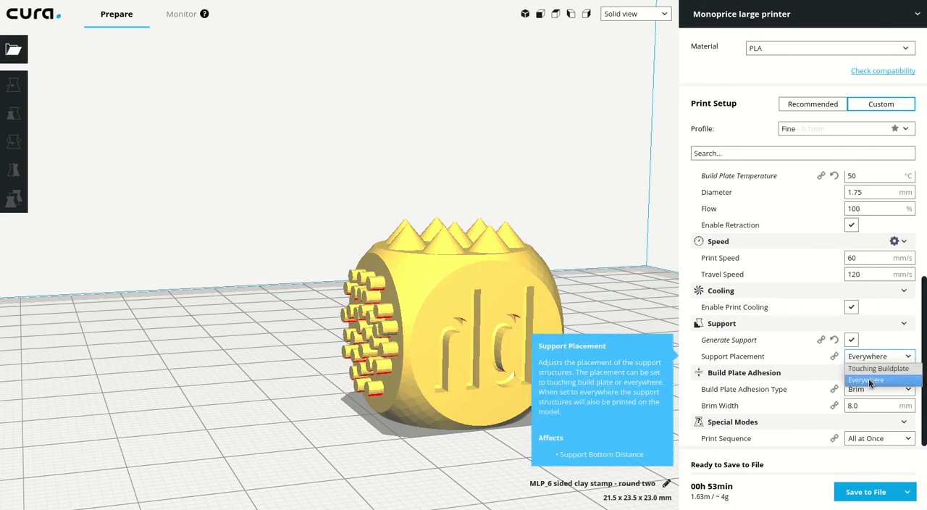
pyautogui.click(872, 381)
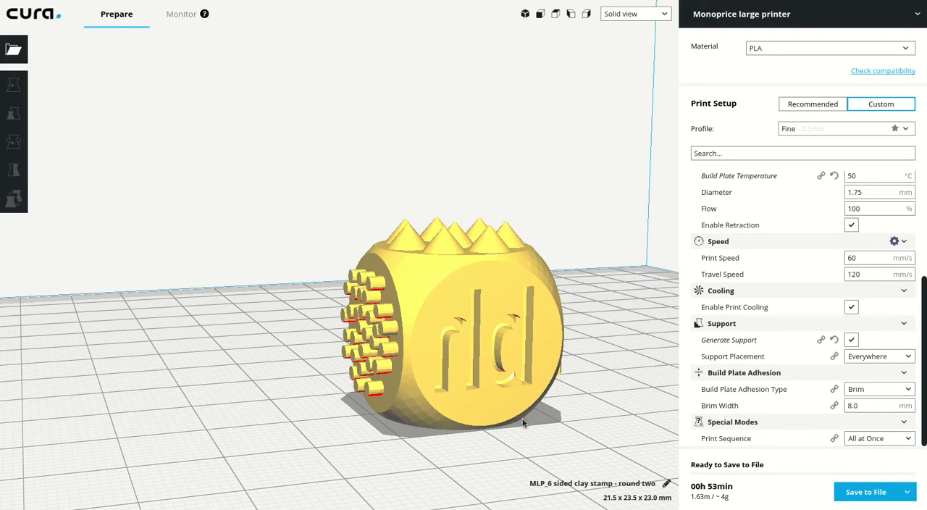
# Set the build plate adhesion type to None and check the print time breakdown.
pyautogui.moveTo(522, 418); pyautogui.dragTo(395, 410, button='right')
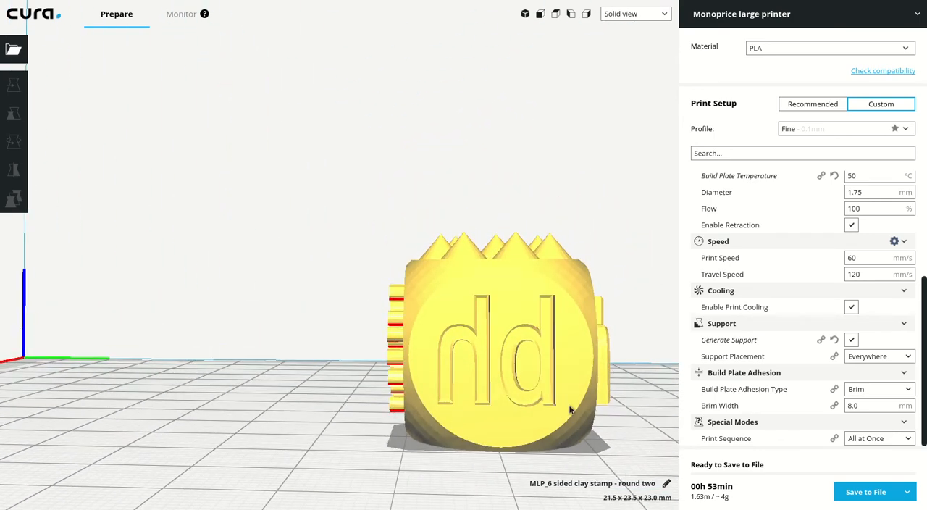
pyautogui.click(876, 389)
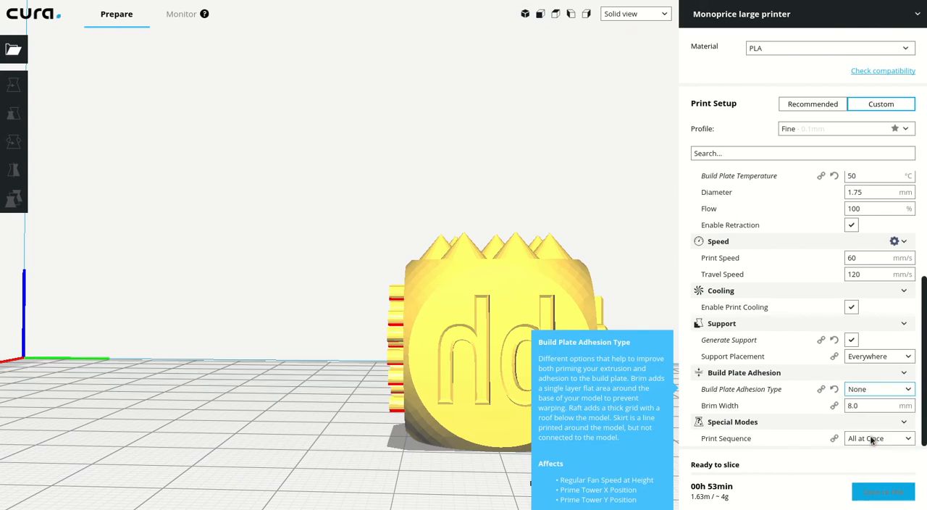
pyautogui.click(871, 436)
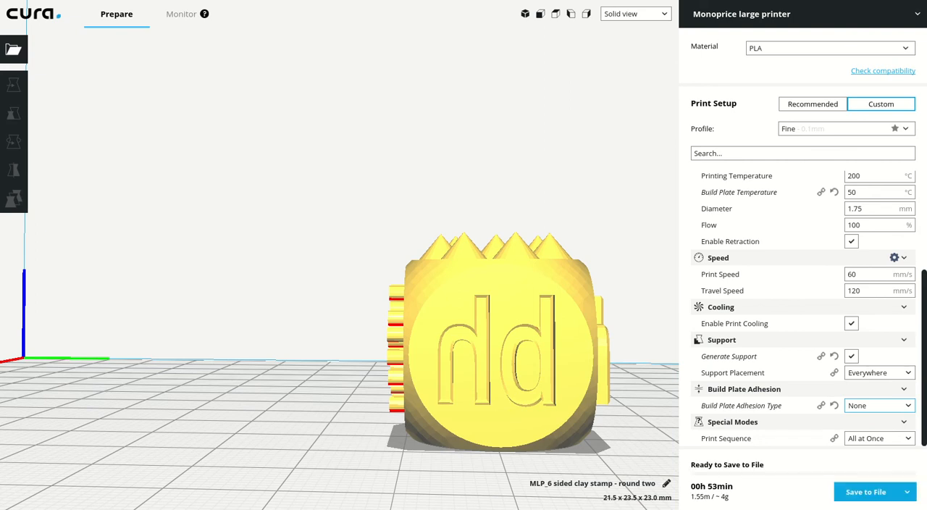
pyautogui.moveTo(751, 439)
pyautogui.moveTo(733, 494)
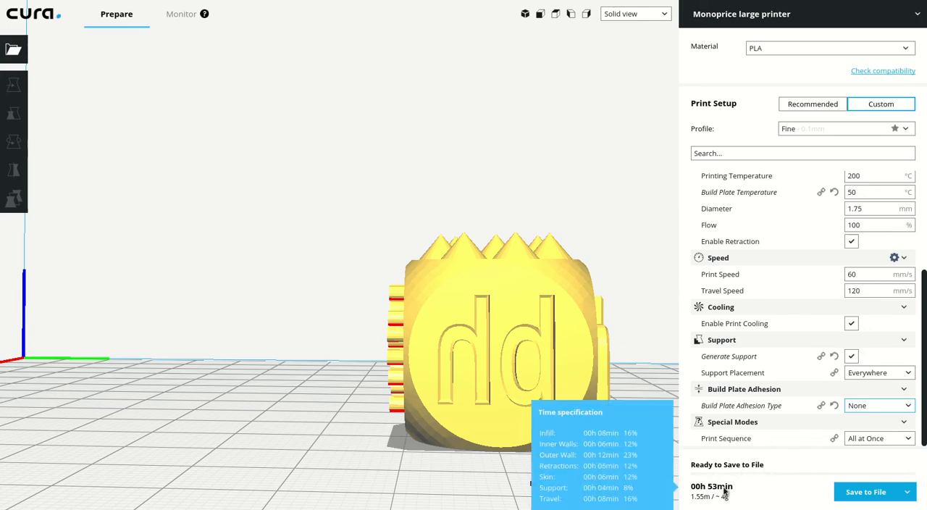
# Save the sliced clay stamp to a file.
pyautogui.moveTo(635, 375); pyautogui.dragTo(597, 415, button='right')
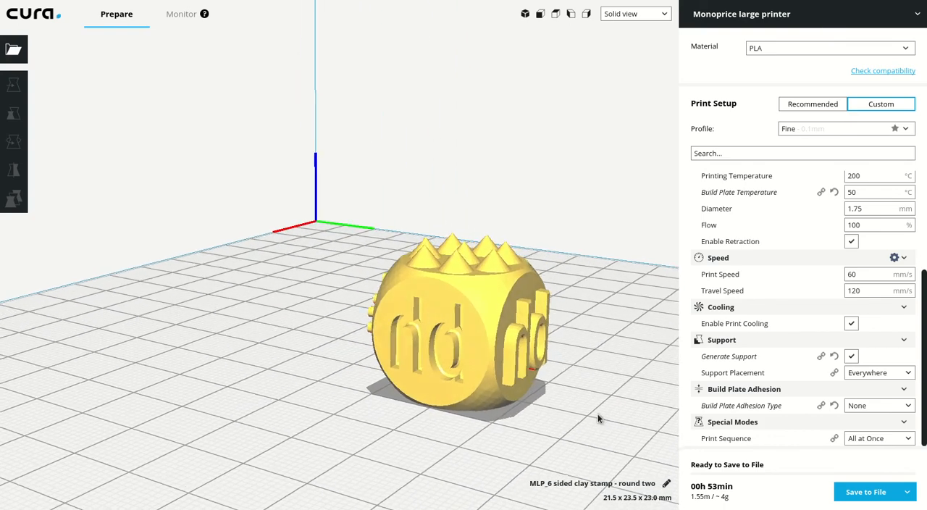
pyautogui.click(872, 497)
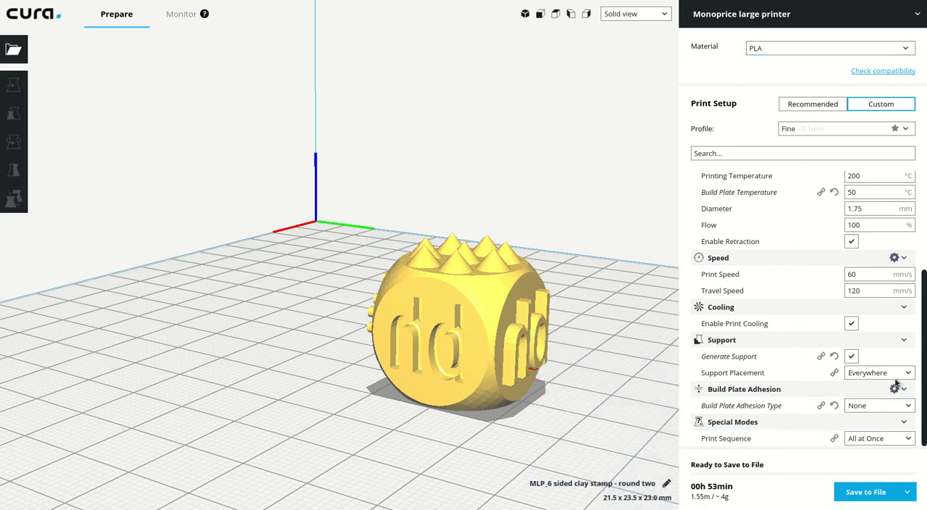
# Review the quality, shell, infill and material settings.
pyautogui.scroll(2, 791, 354)
pyautogui.scroll(3, 791, 354)
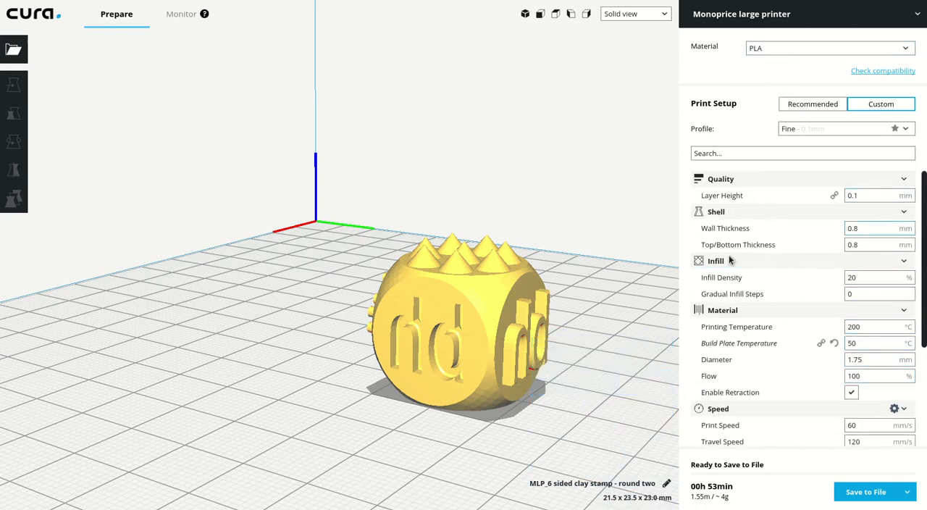